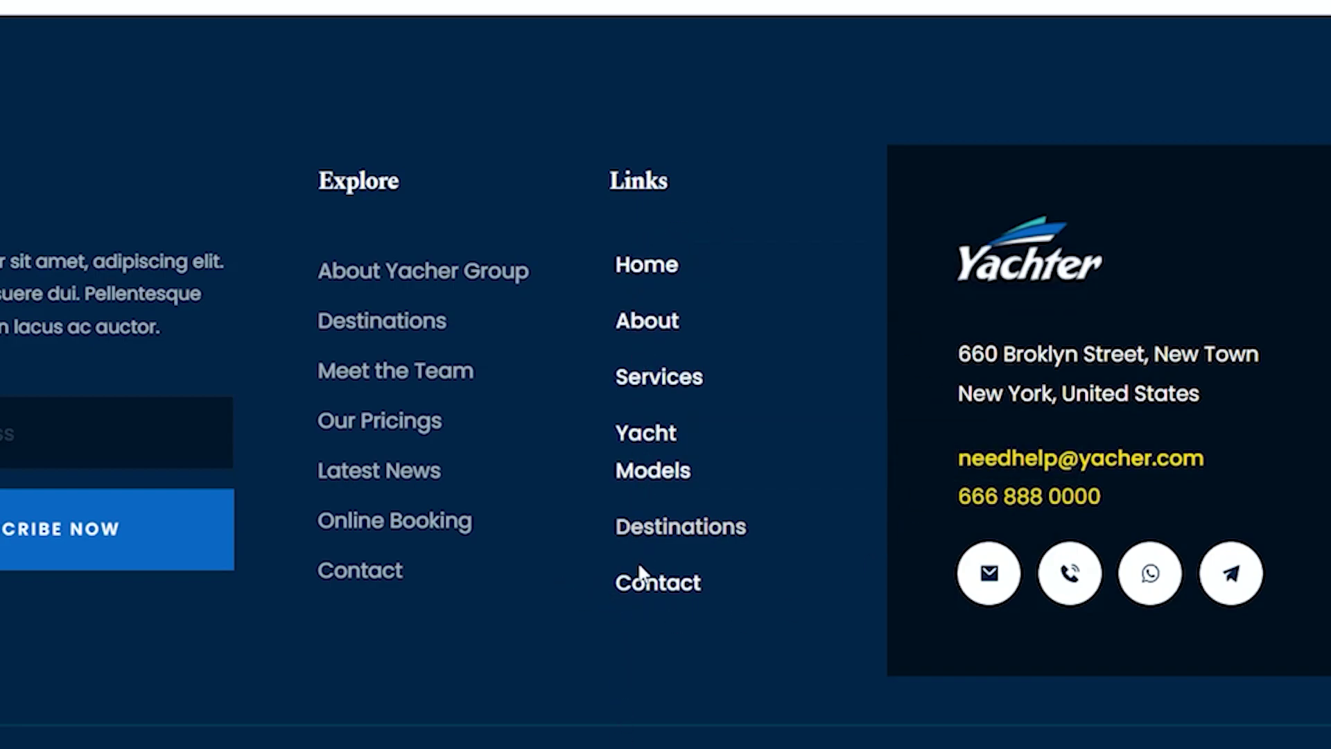
Step: Open the Contact page and scroll down to the footer with its empty Links column
click(639, 595)
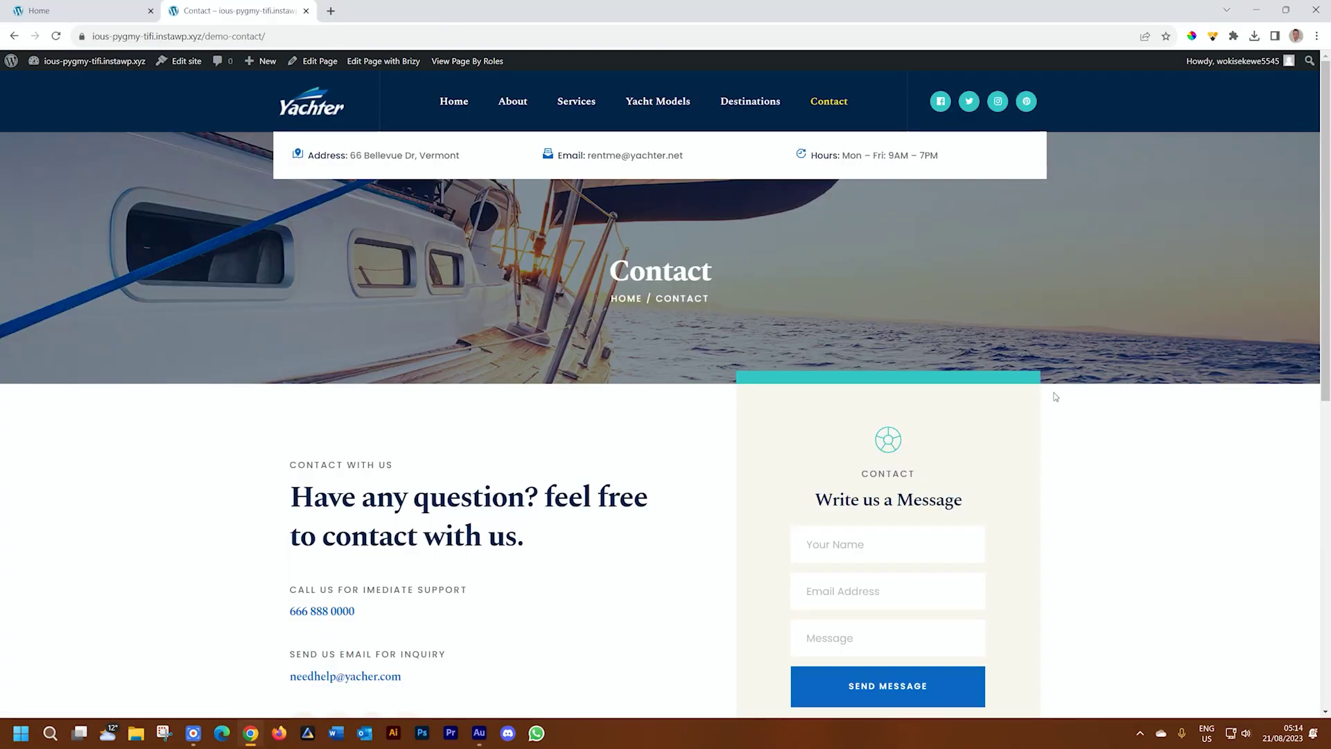
scroll(692, 552, down, 5)
scroll(1241, 502, down, 3)
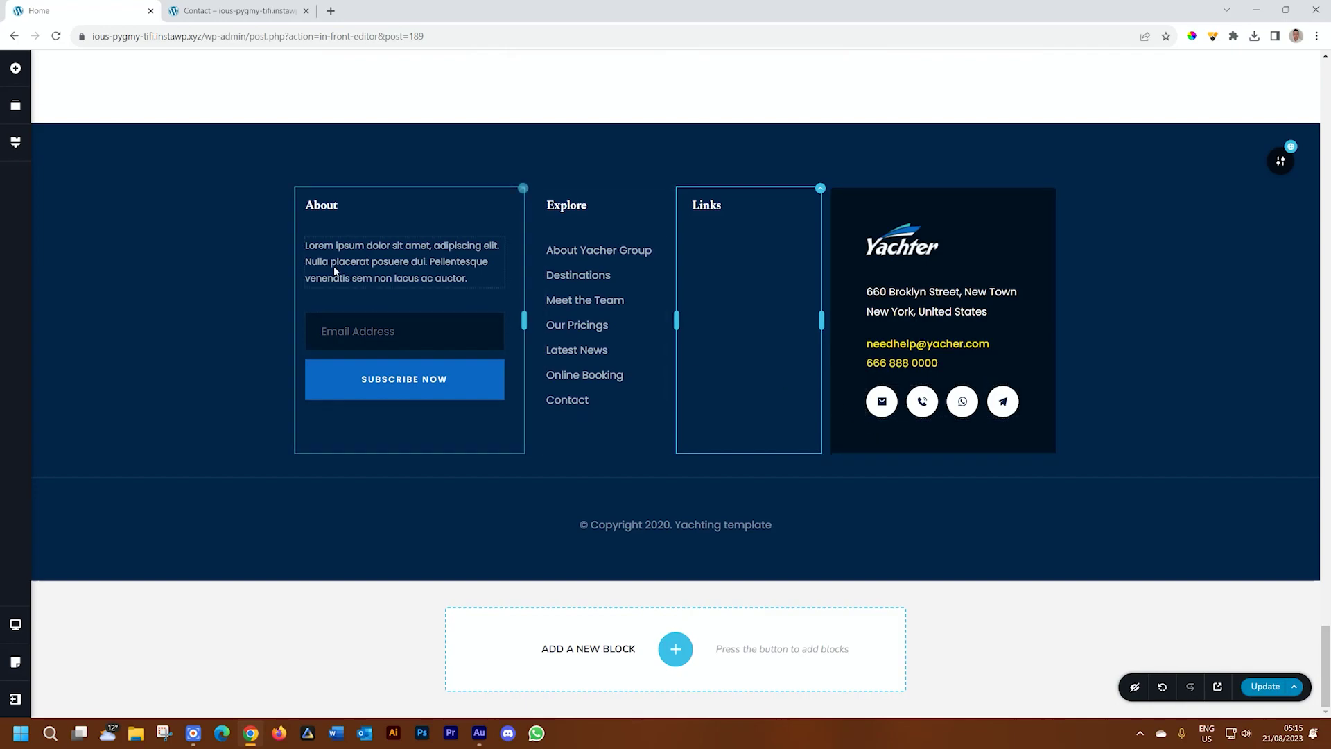
Step: Drag a Menu element from the Add Elements panel into the empty Links column
click(15, 70)
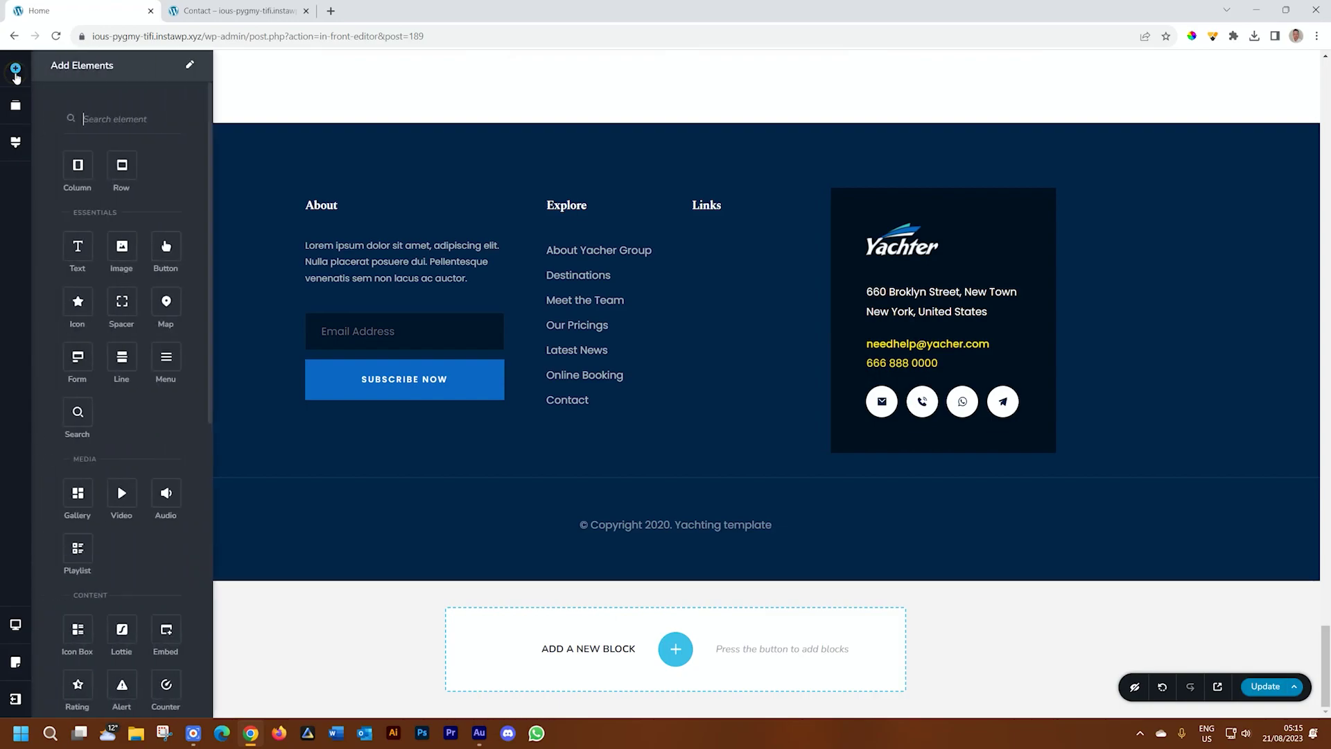
click(175, 358)
drag(174, 357, 700, 226)
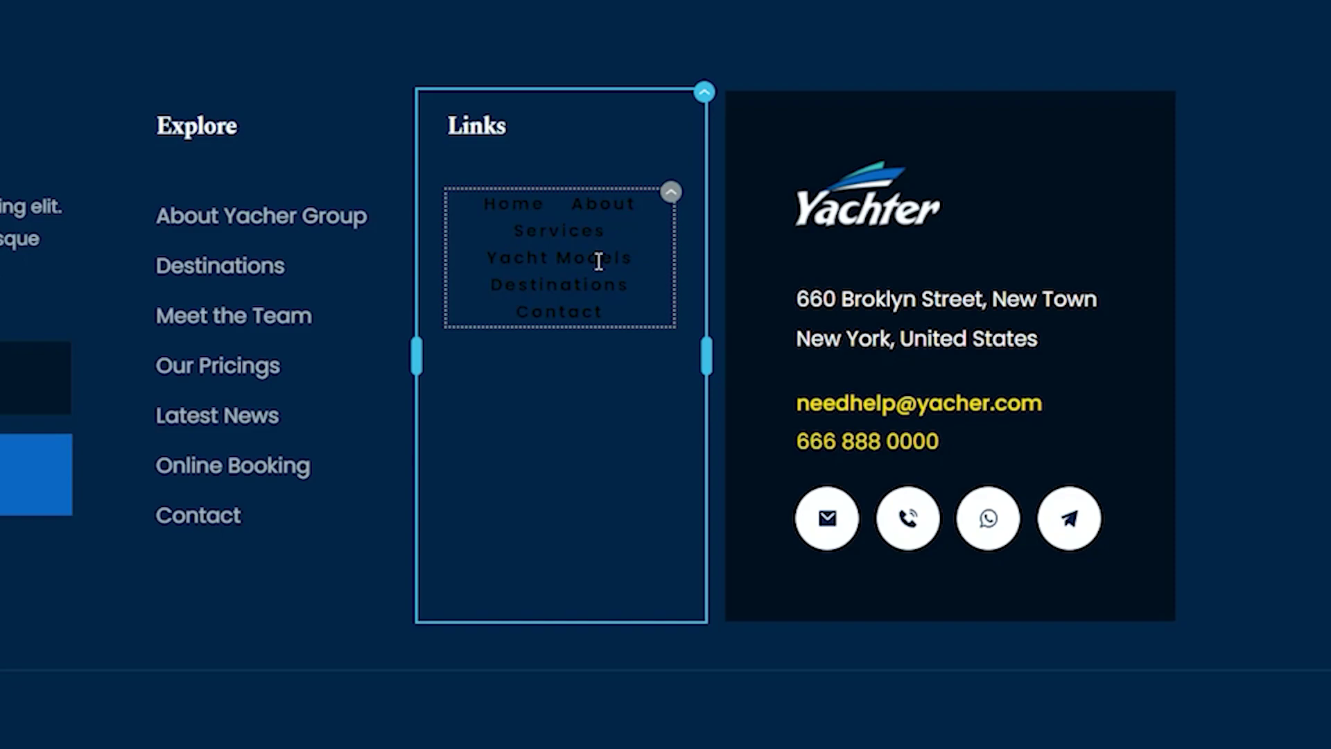
Step: Set the menu text colour to white #FFFFFF for normal, hover and active states
click(598, 261)
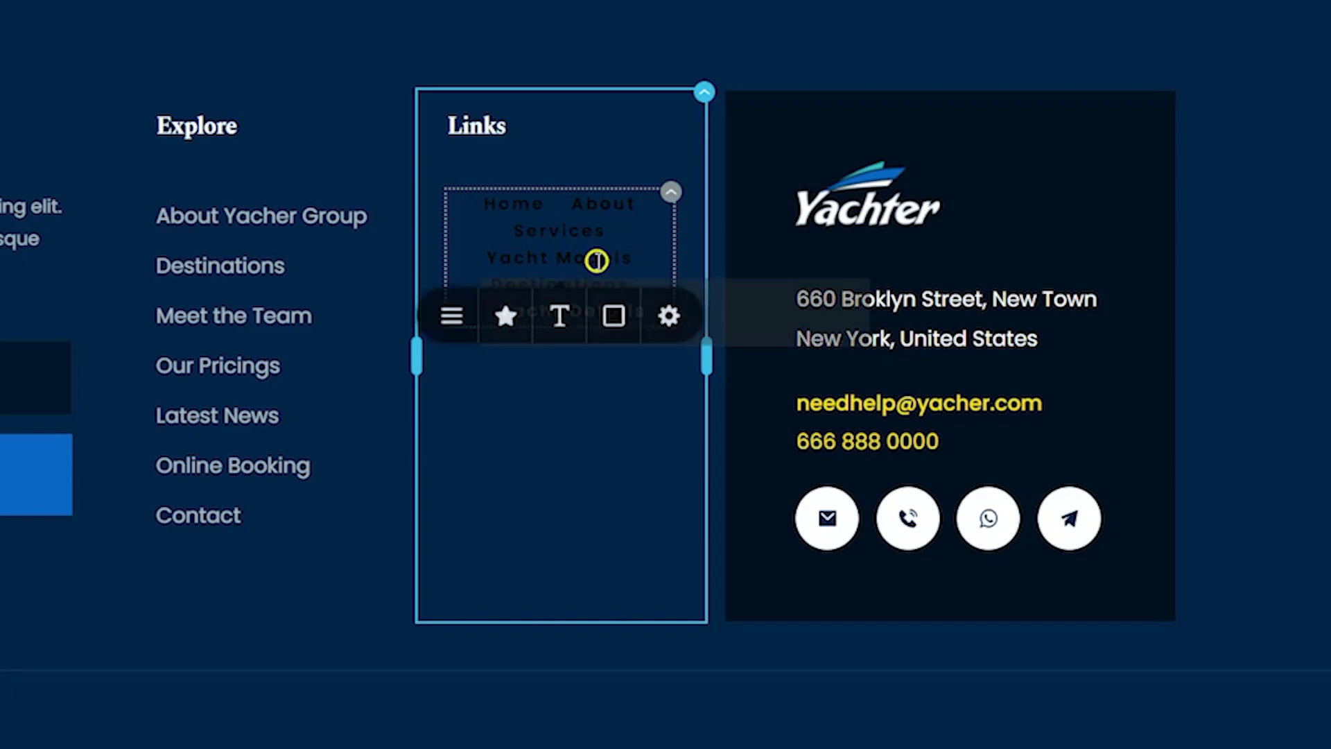
click(614, 317)
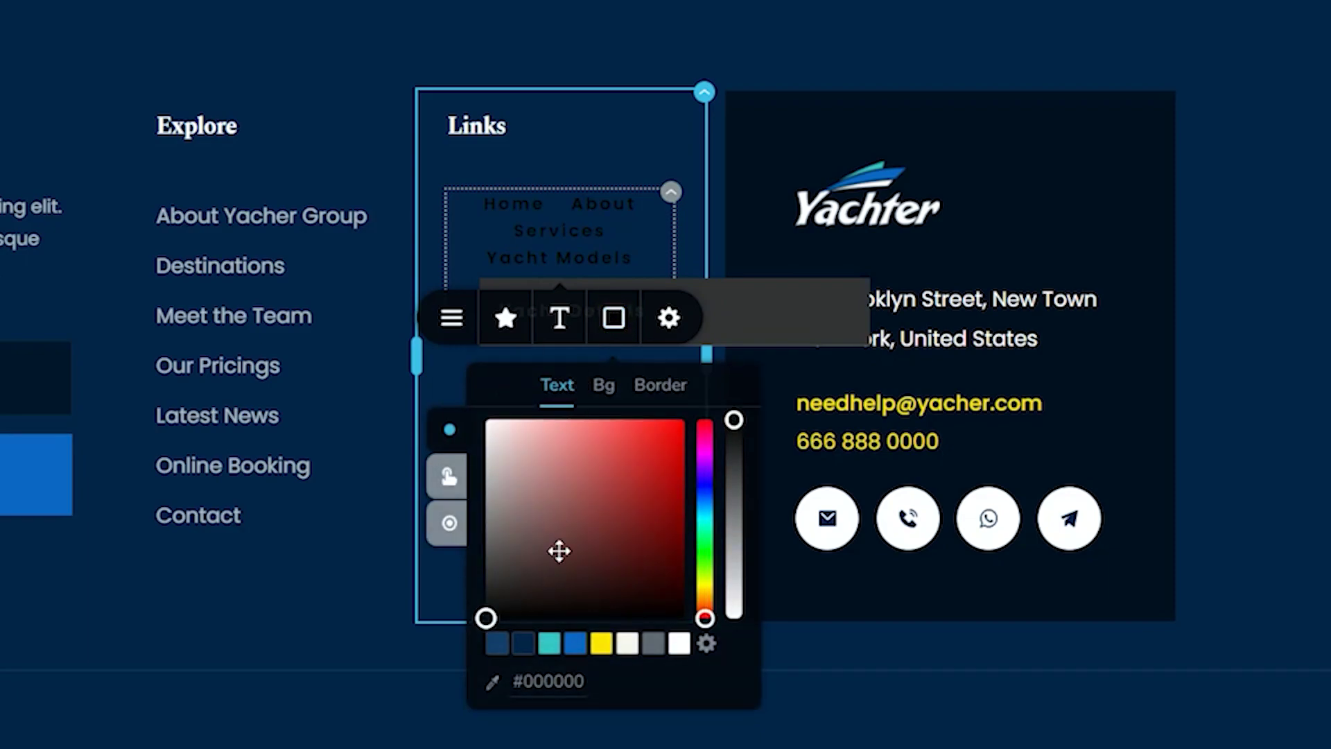
click(679, 644)
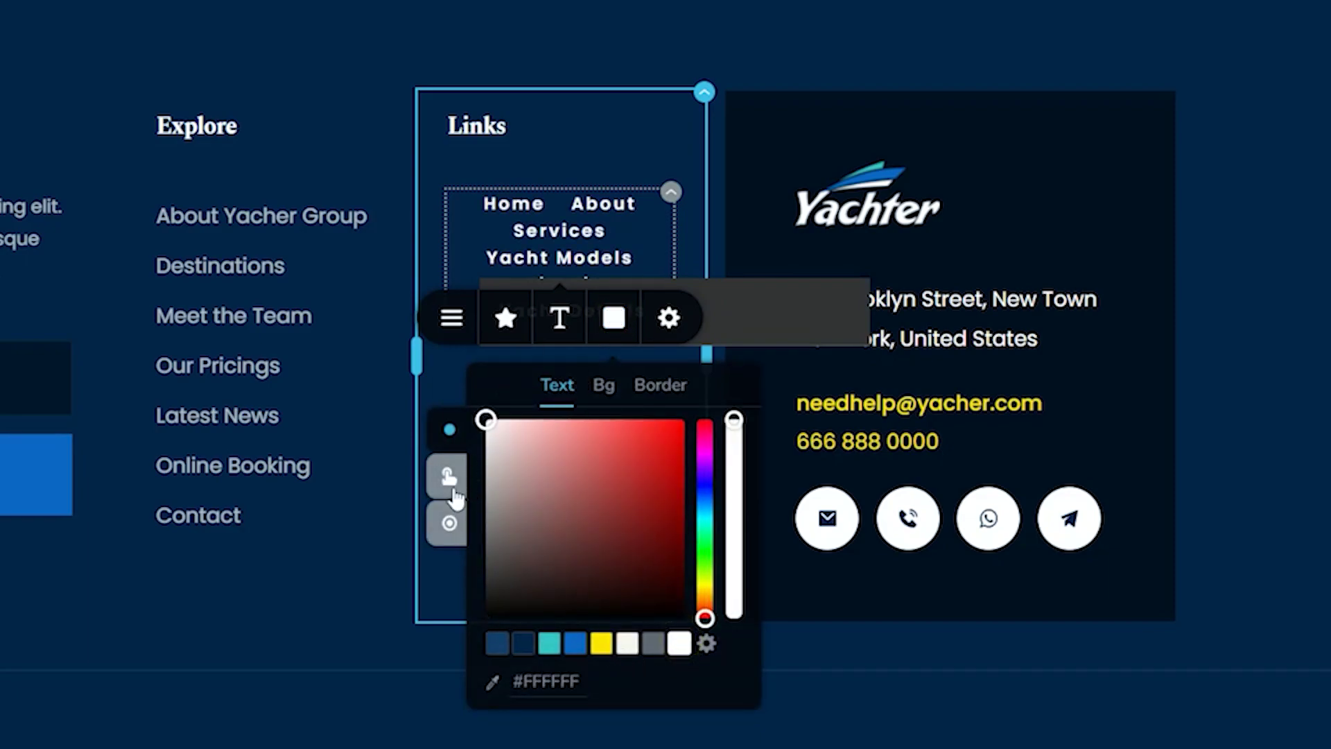
click(449, 476)
click(680, 644)
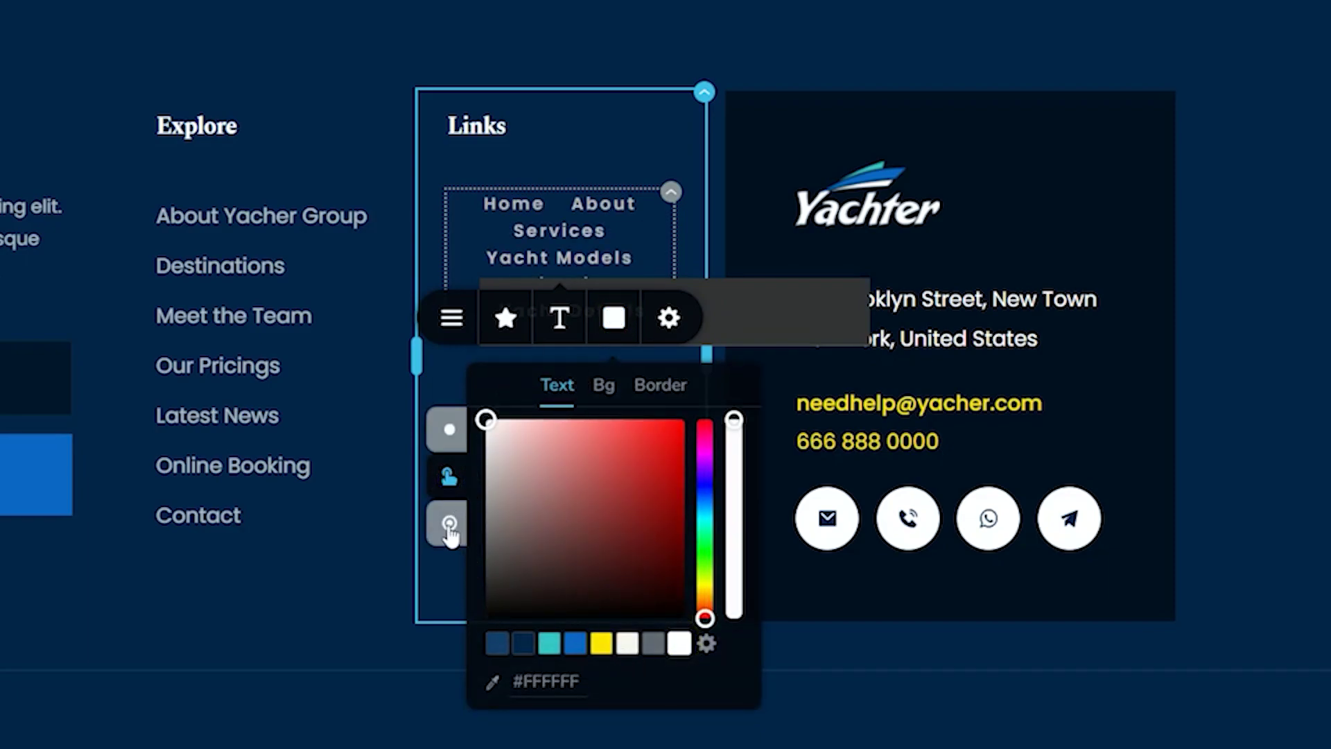
click(449, 522)
click(679, 643)
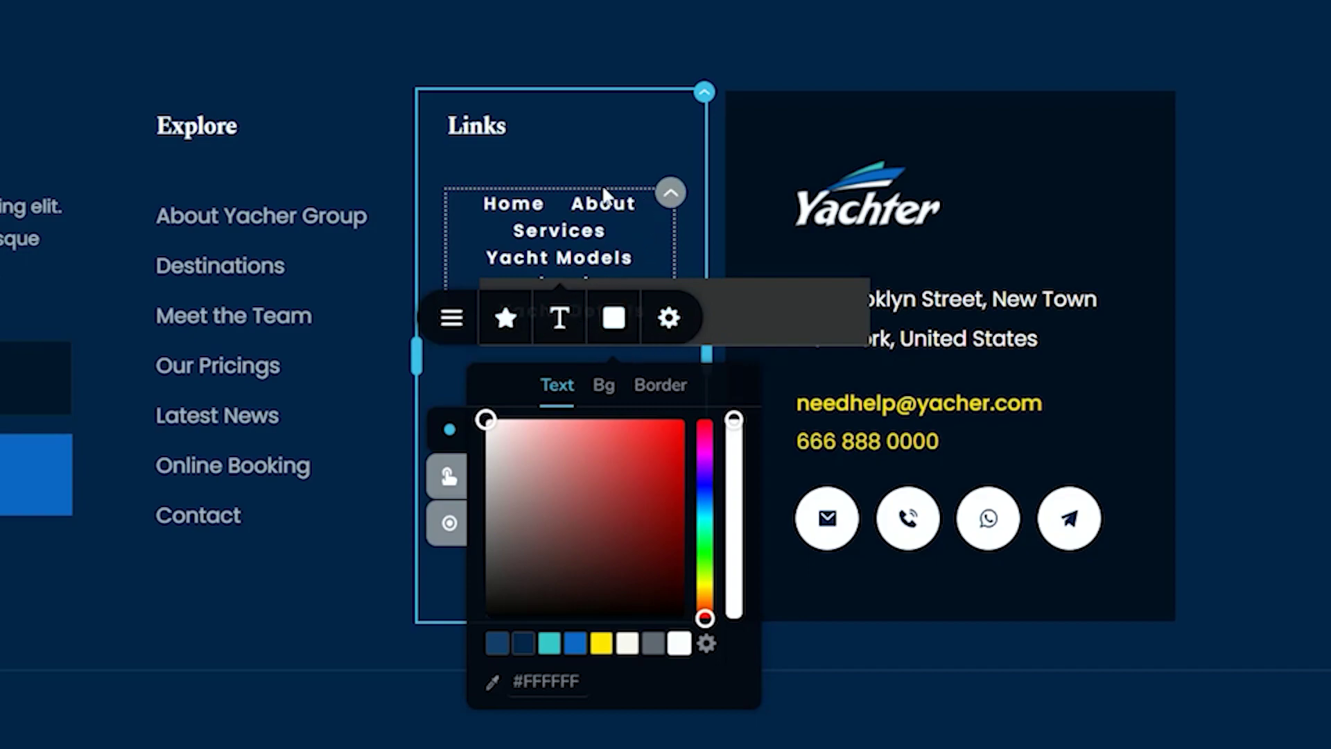
click(360, 630)
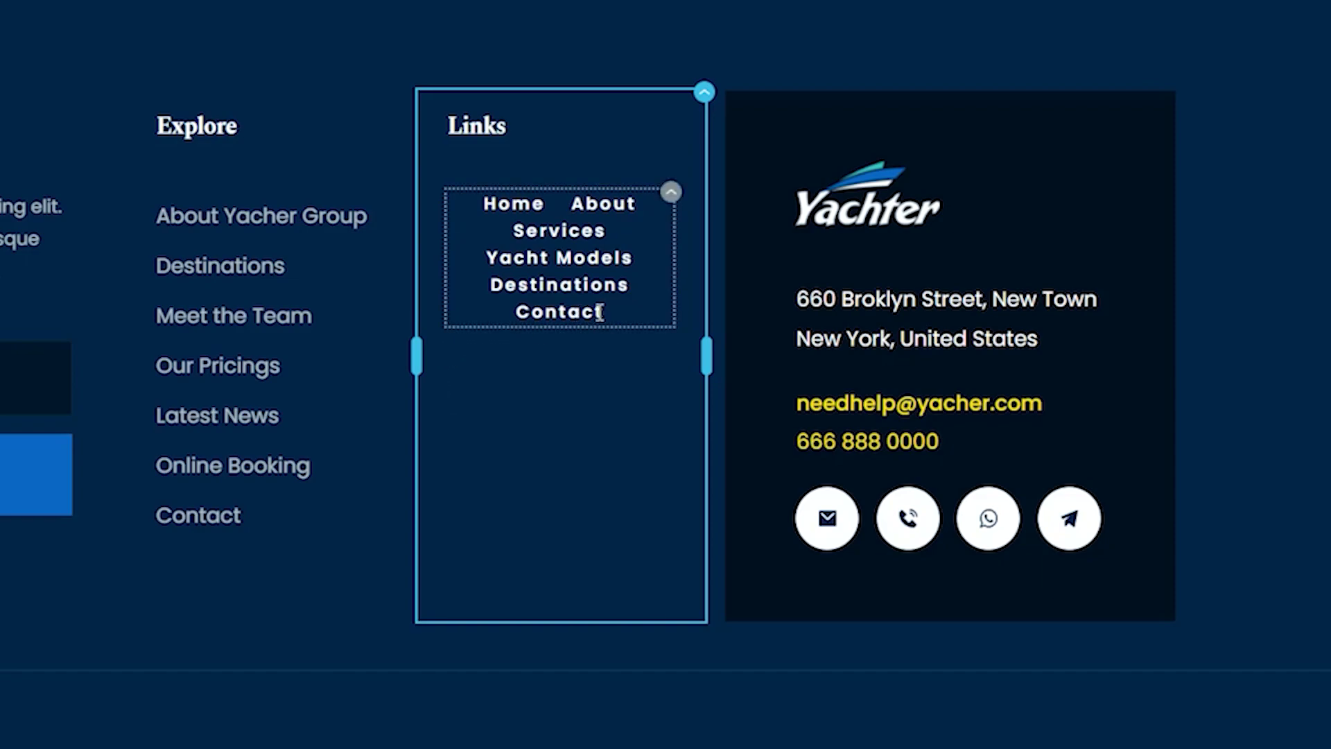
click(670, 196)
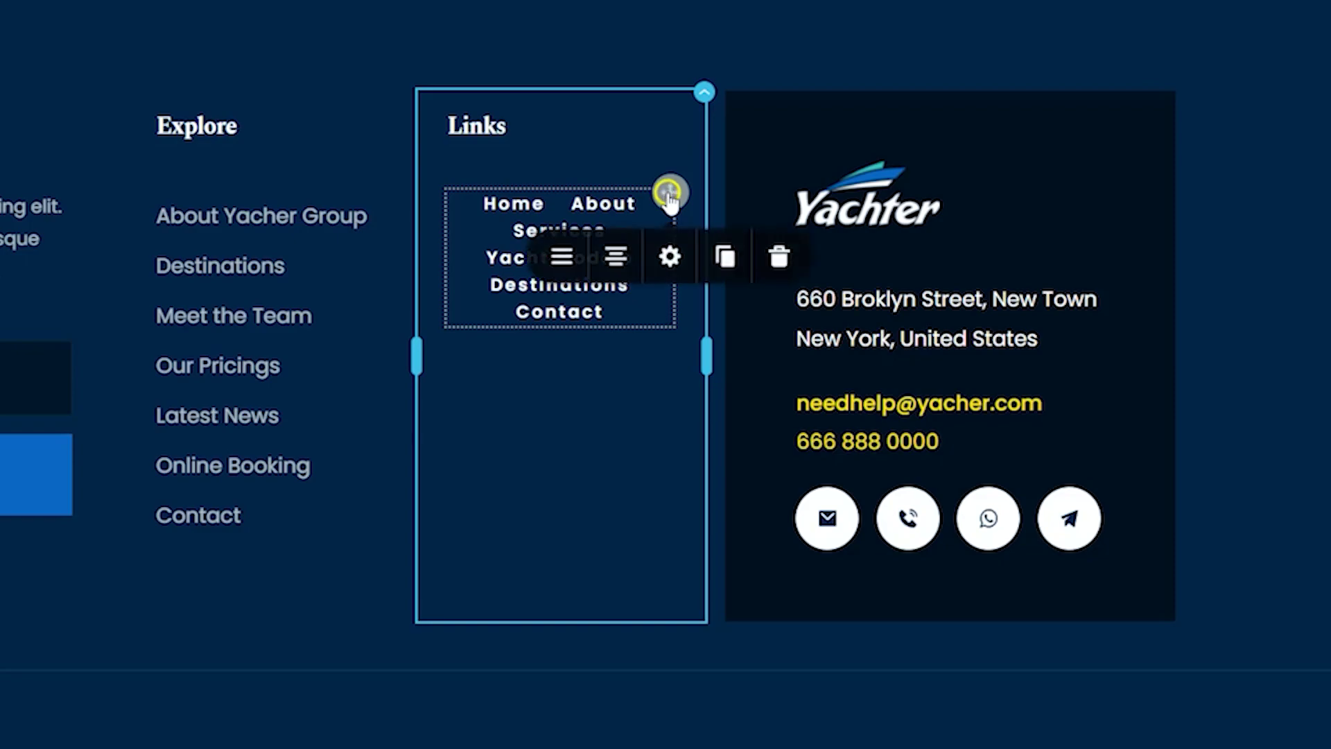
Step: Keep Main Menu Demo as the menu and switch its orientation to vertical
click(562, 258)
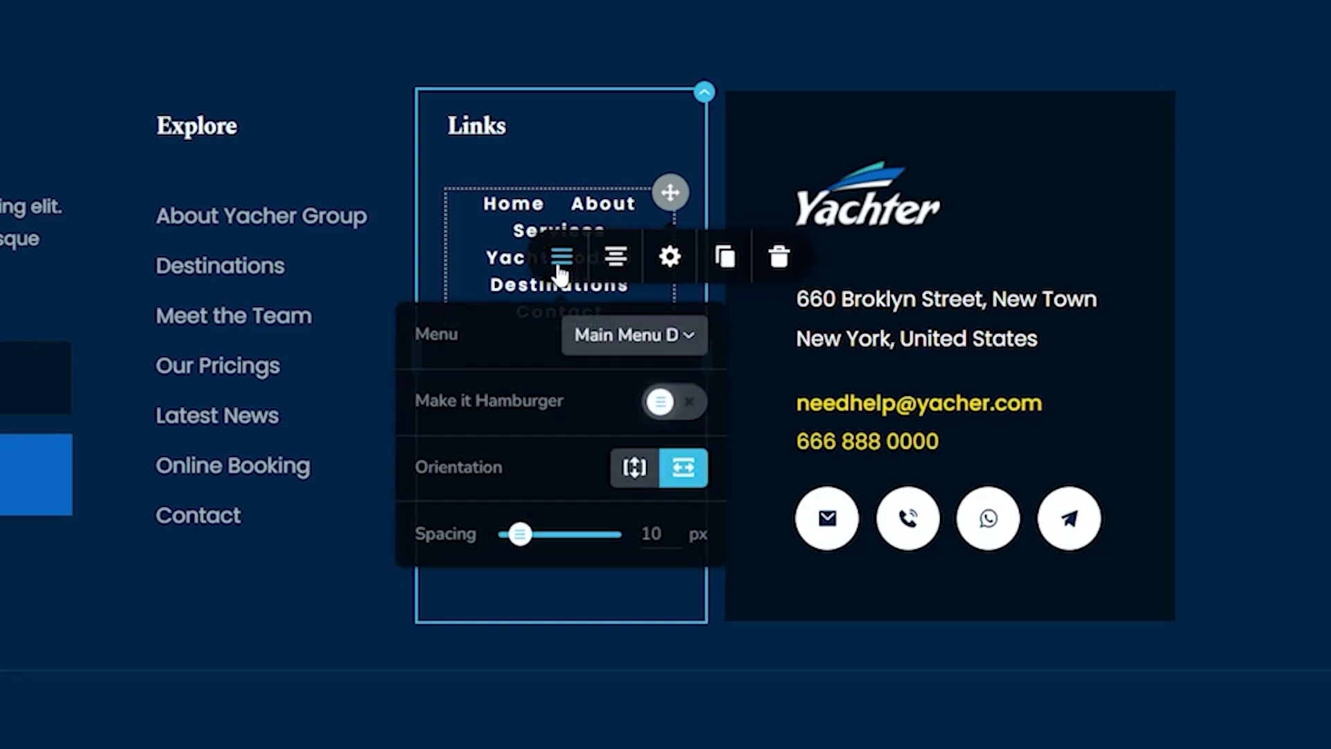
click(667, 335)
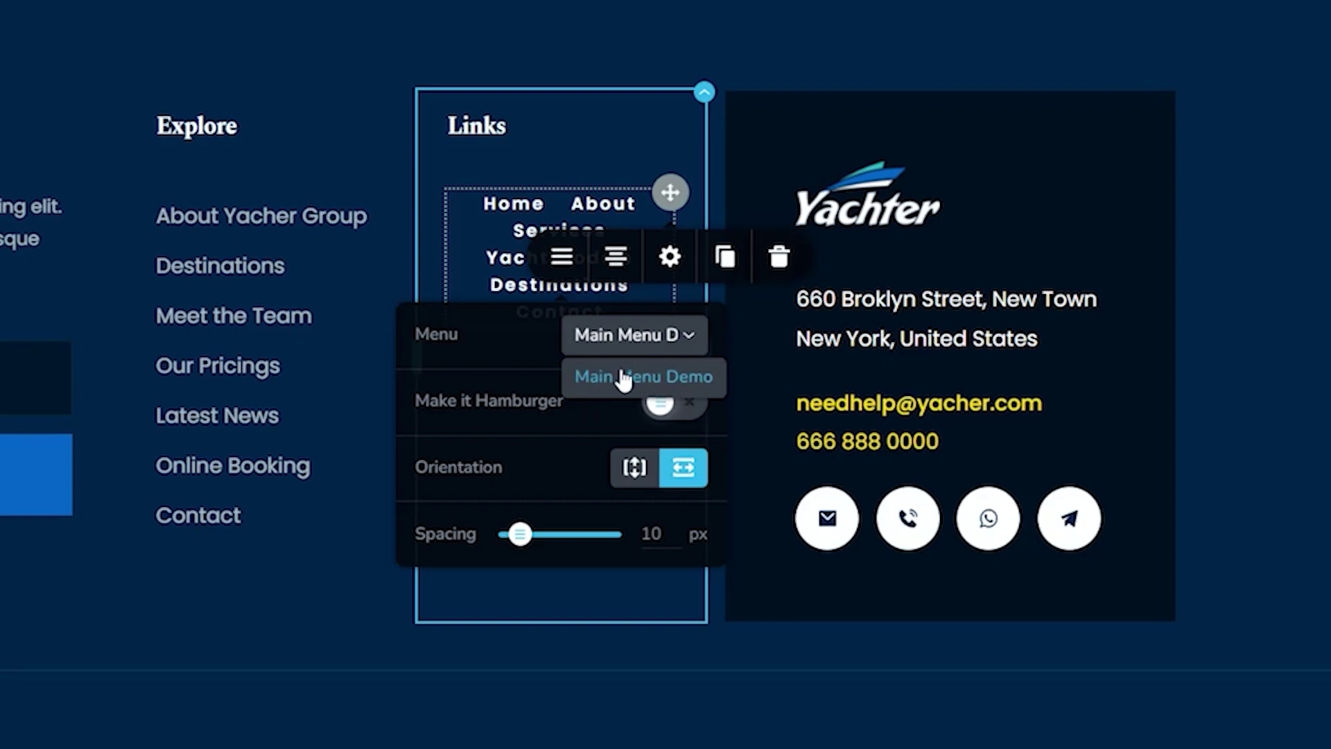
click(513, 332)
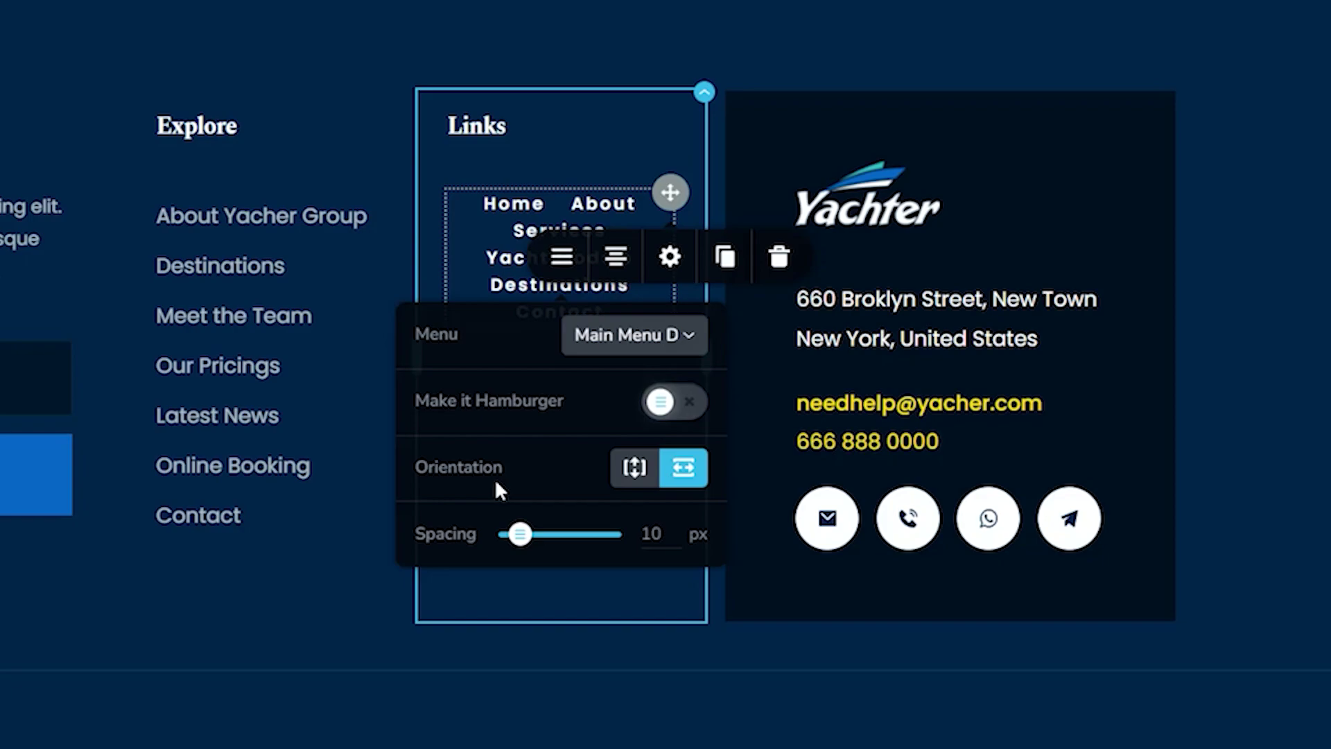
click(634, 469)
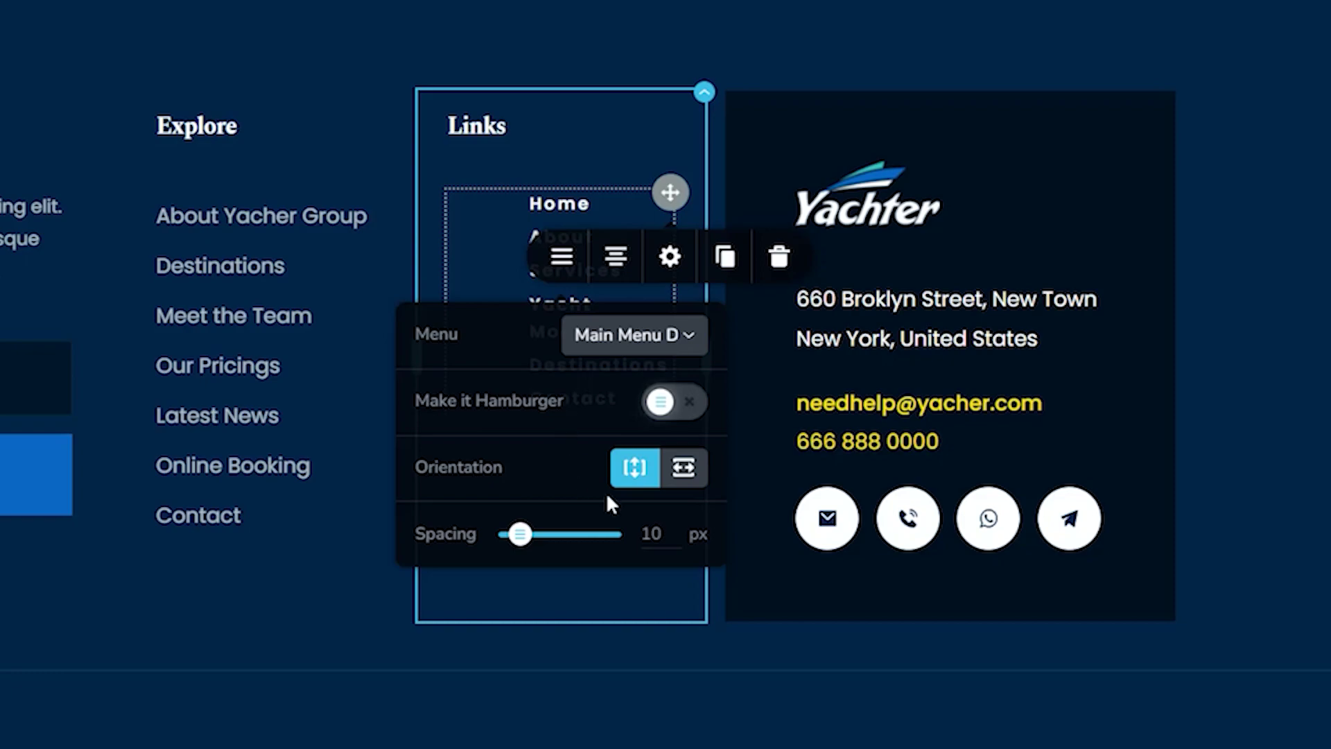
click(1289, 604)
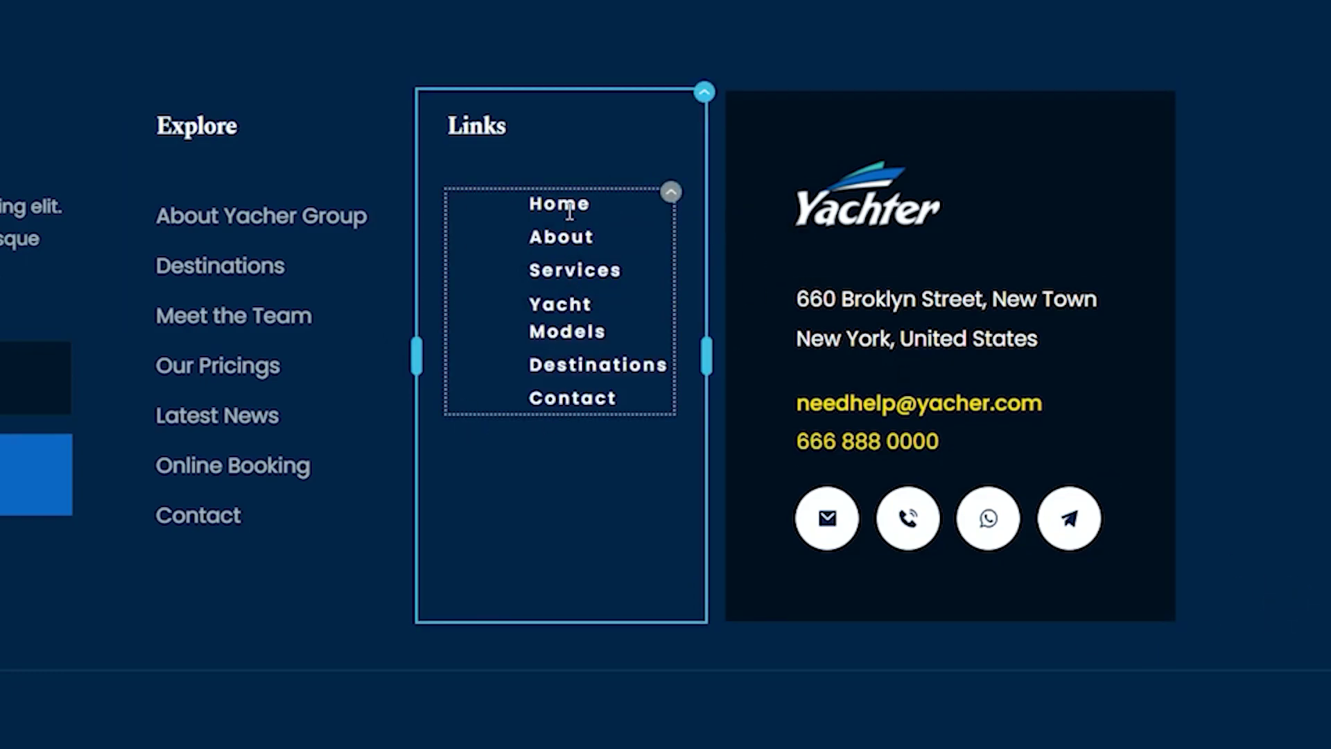
click(671, 193)
Step: Left-align the footer menu items and set their spacing to 25 px
click(622, 258)
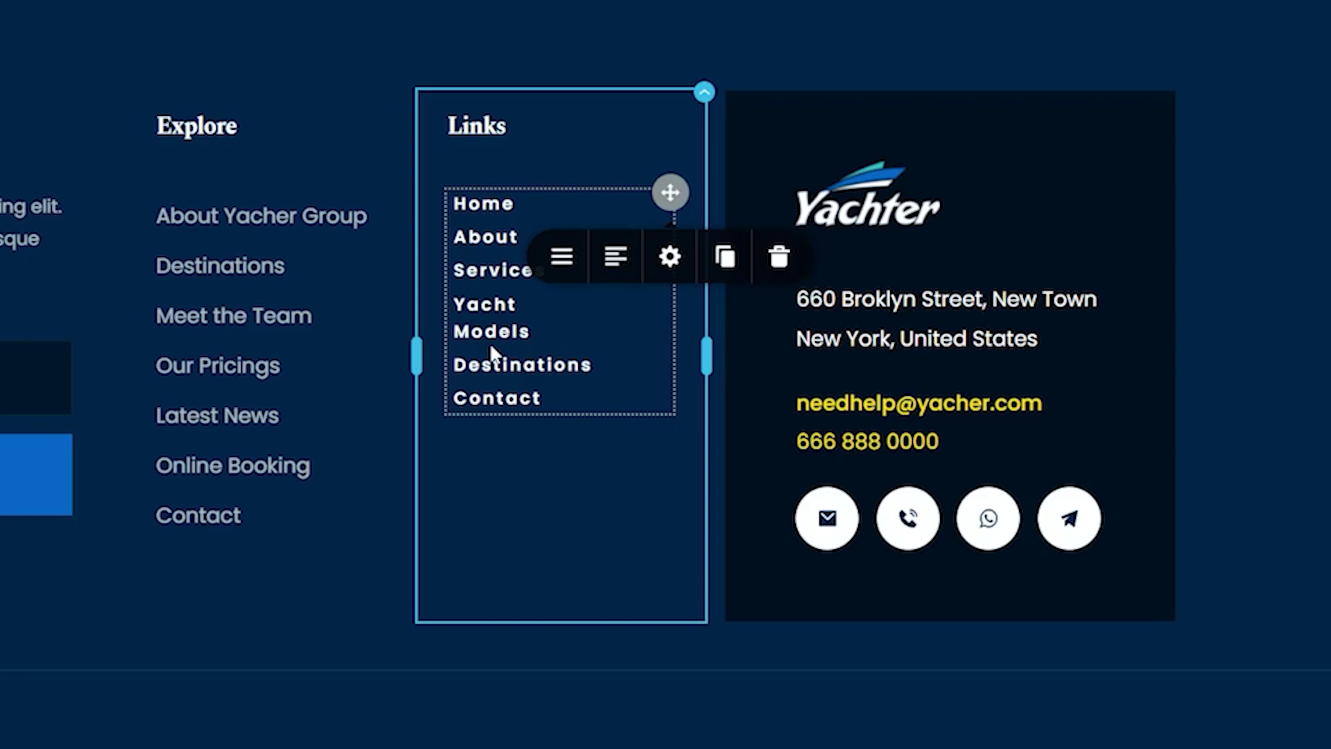
click(563, 259)
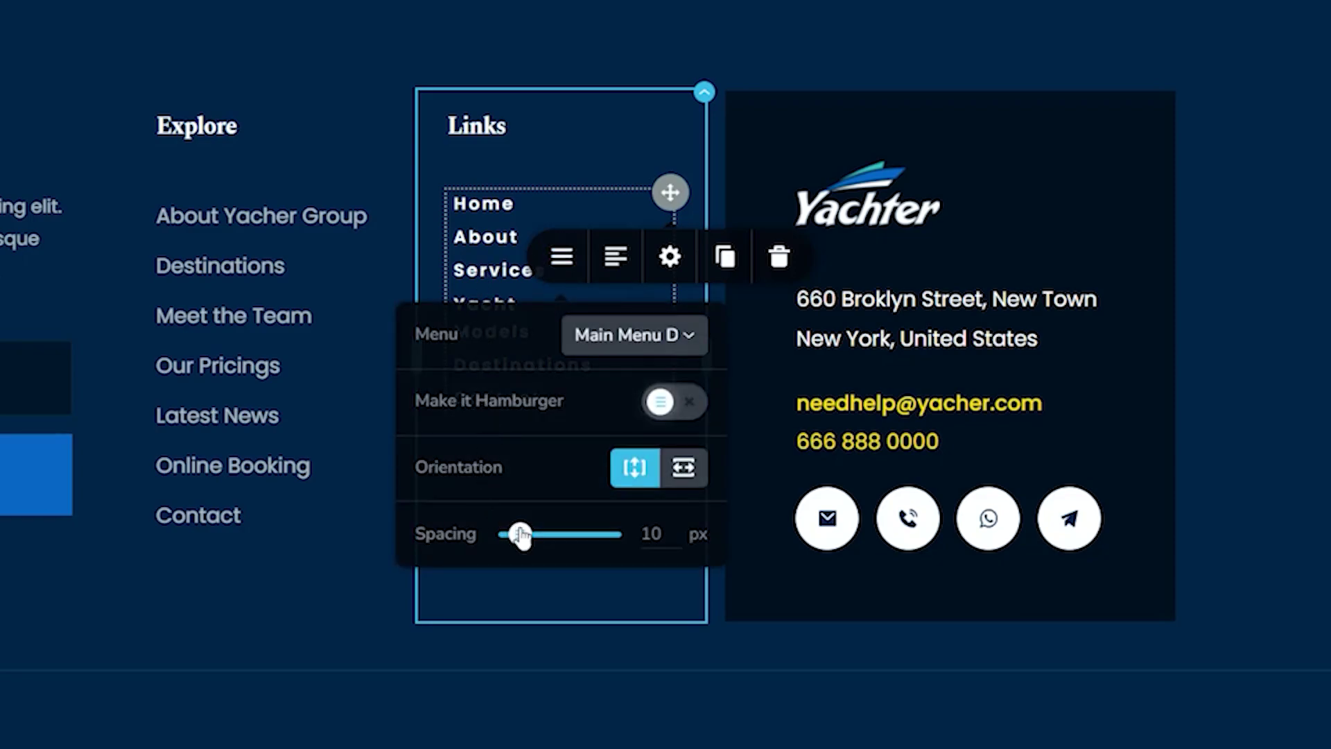
drag(521, 533, 535, 533)
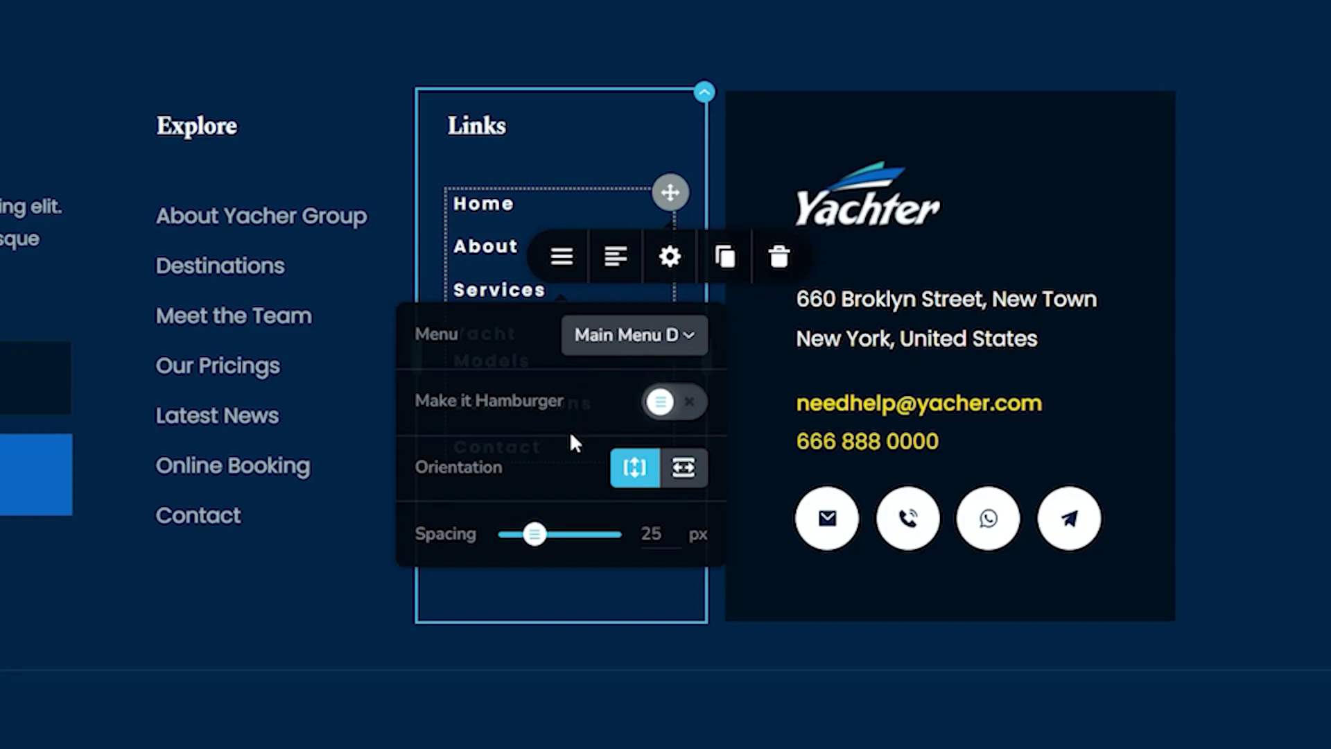
Step: Apply the Subtitle typography preset (16 px, 1.8 line height) to the menu links
click(487, 209)
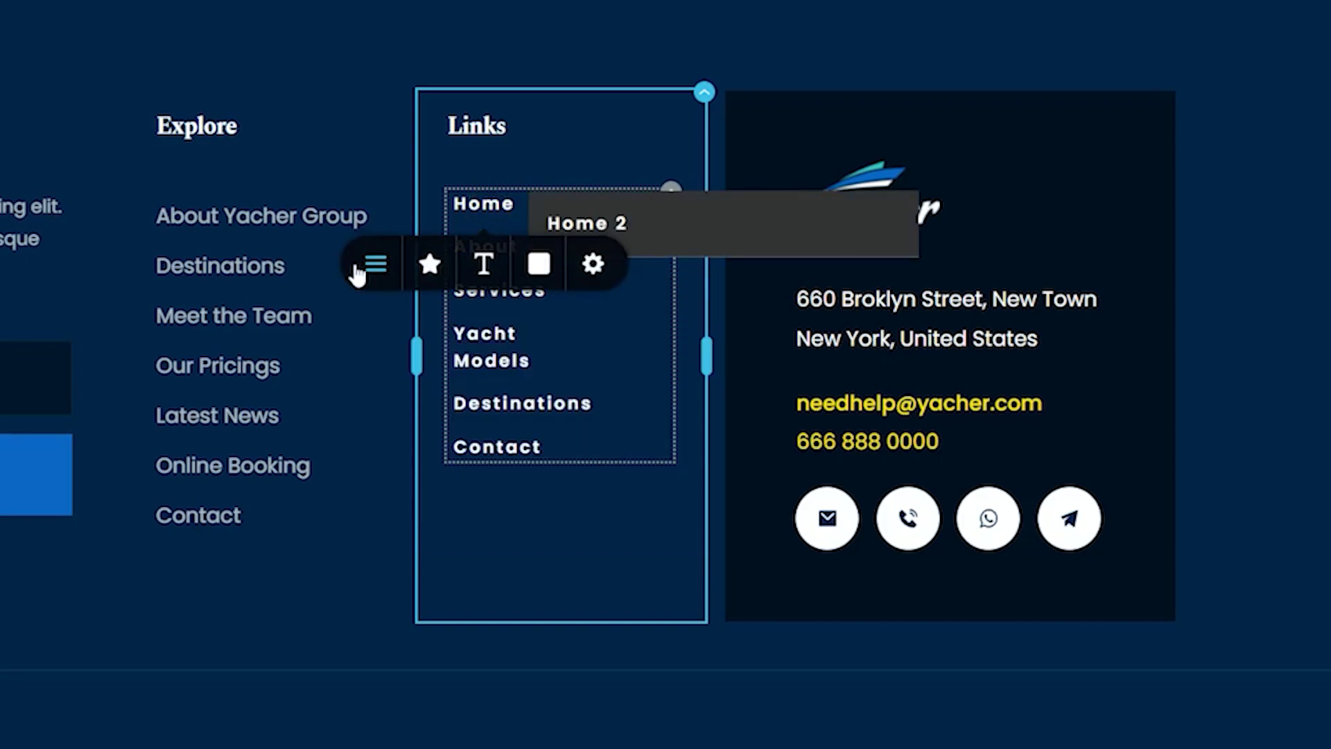
click(483, 266)
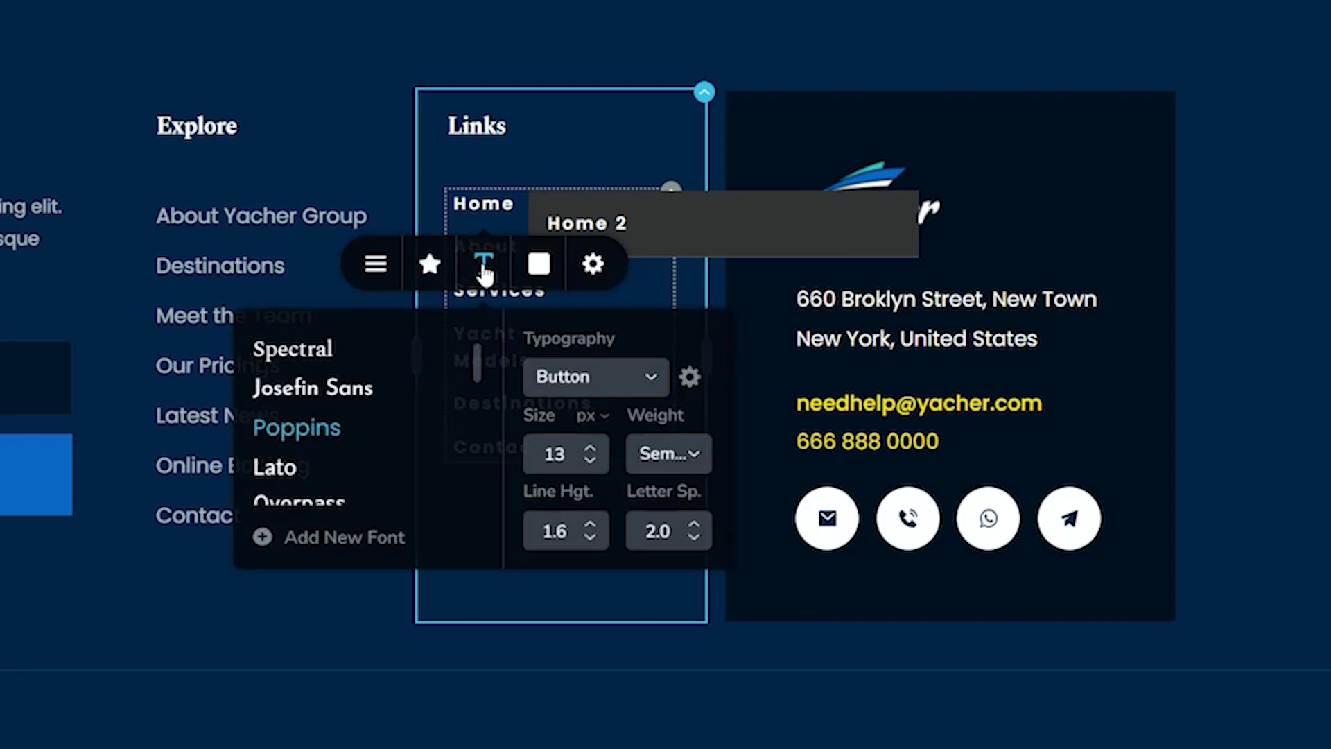
click(644, 379)
click(600, 494)
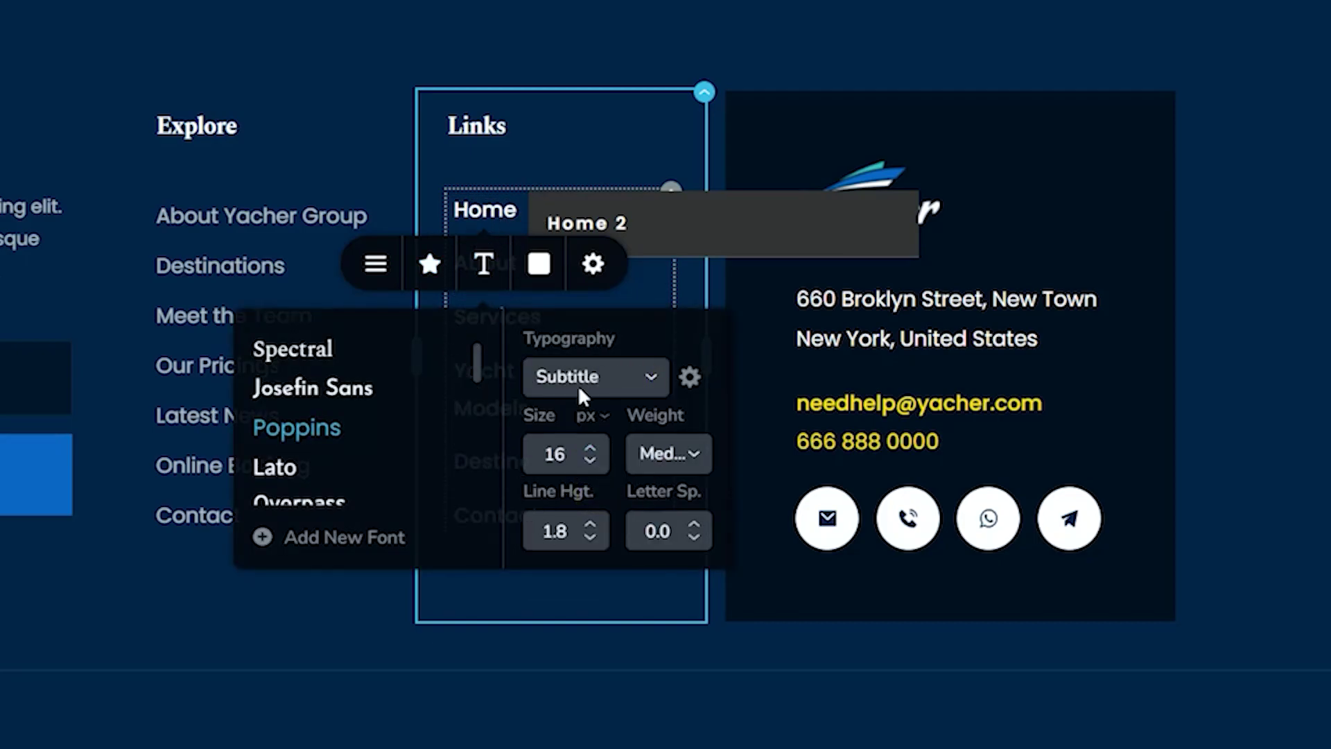
click(545, 264)
click(592, 265)
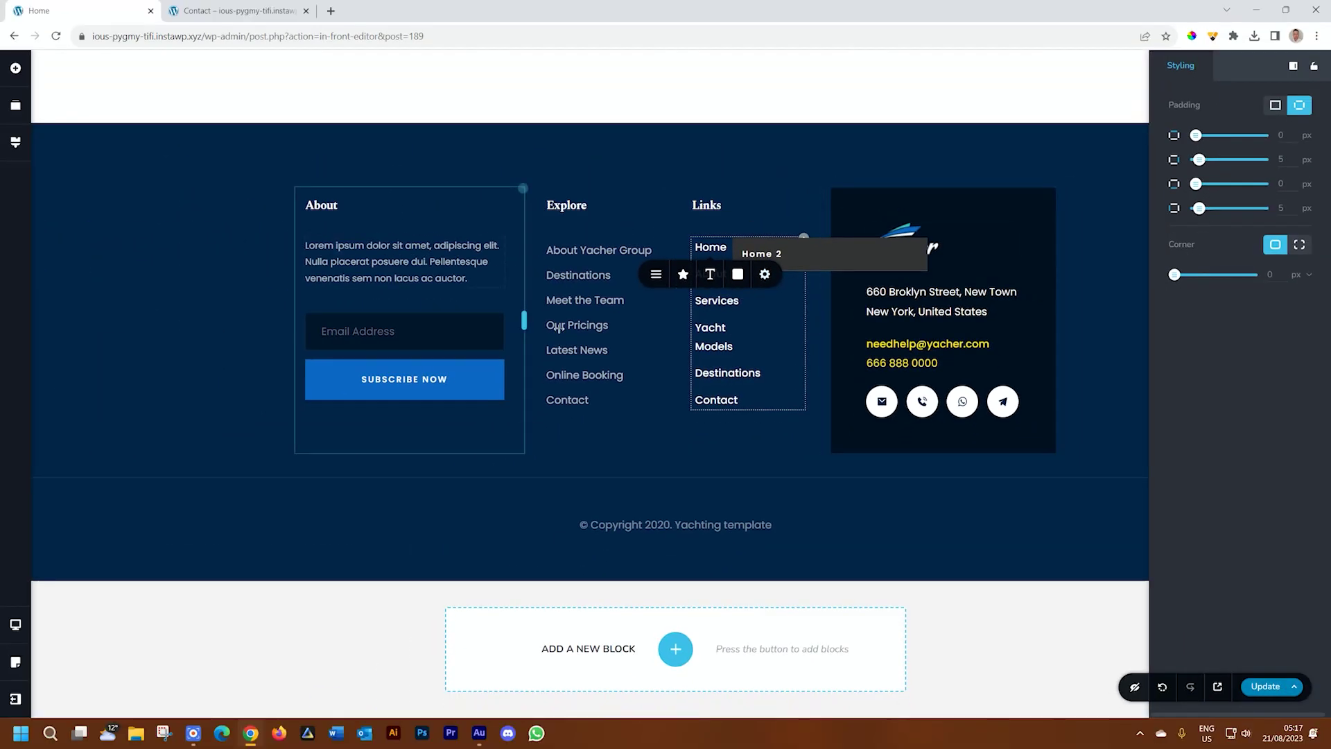
Step: Close the styling panel and check the menu items' submenus in the finished Links column
click(752, 438)
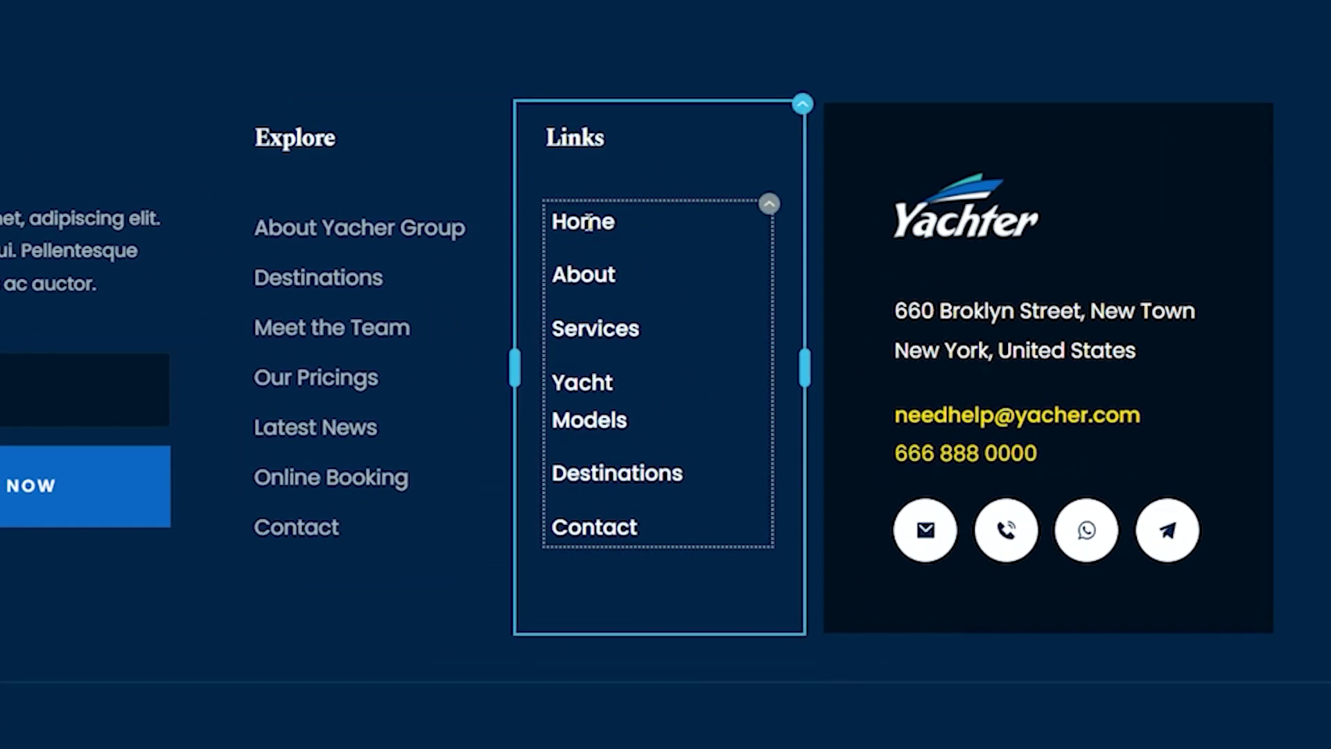
mouse_move(712, 248)
mouse_move(613, 377)
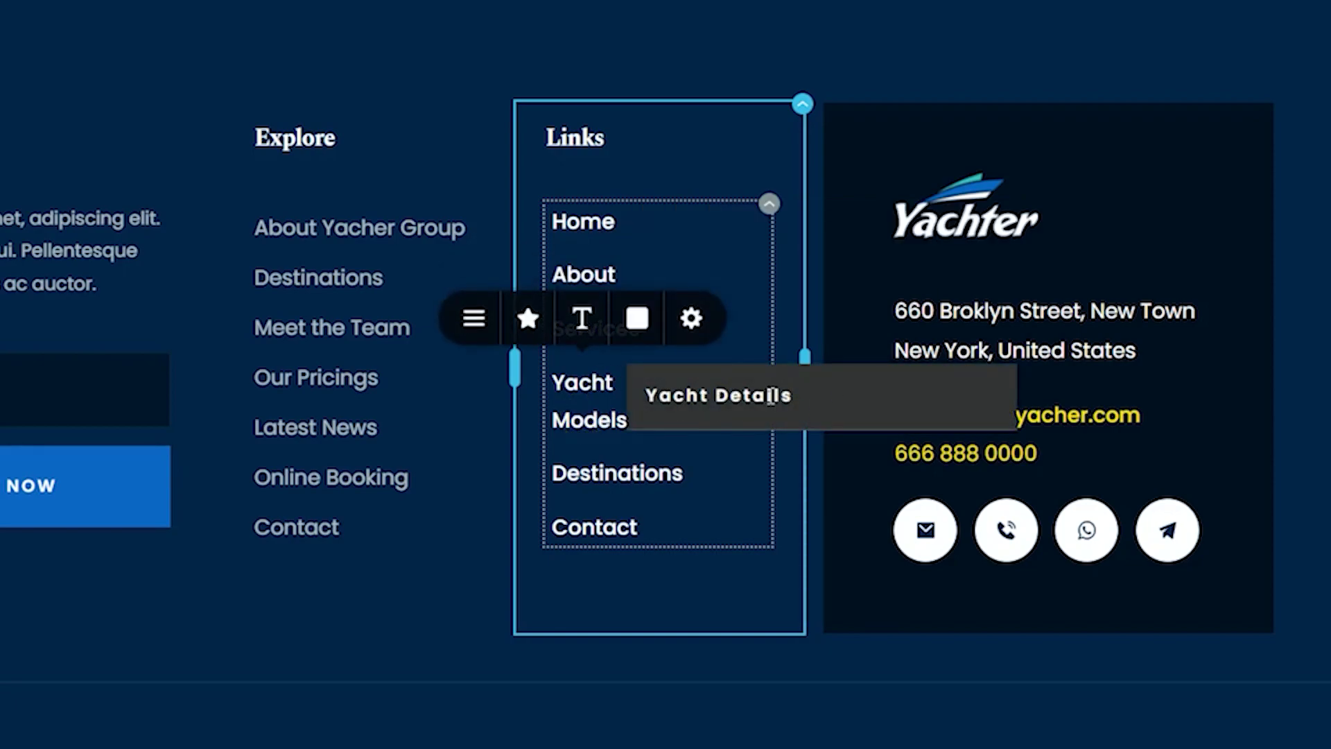
mouse_move(586, 221)
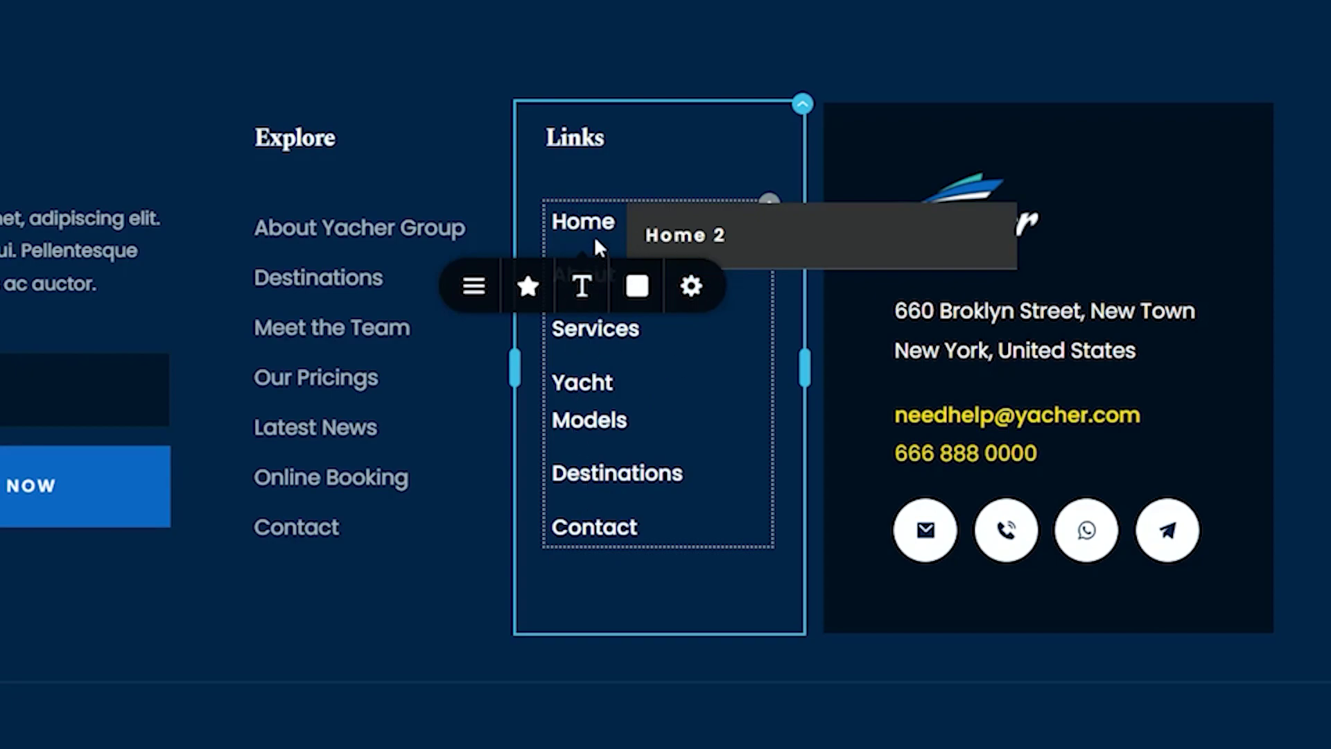
click(645, 686)
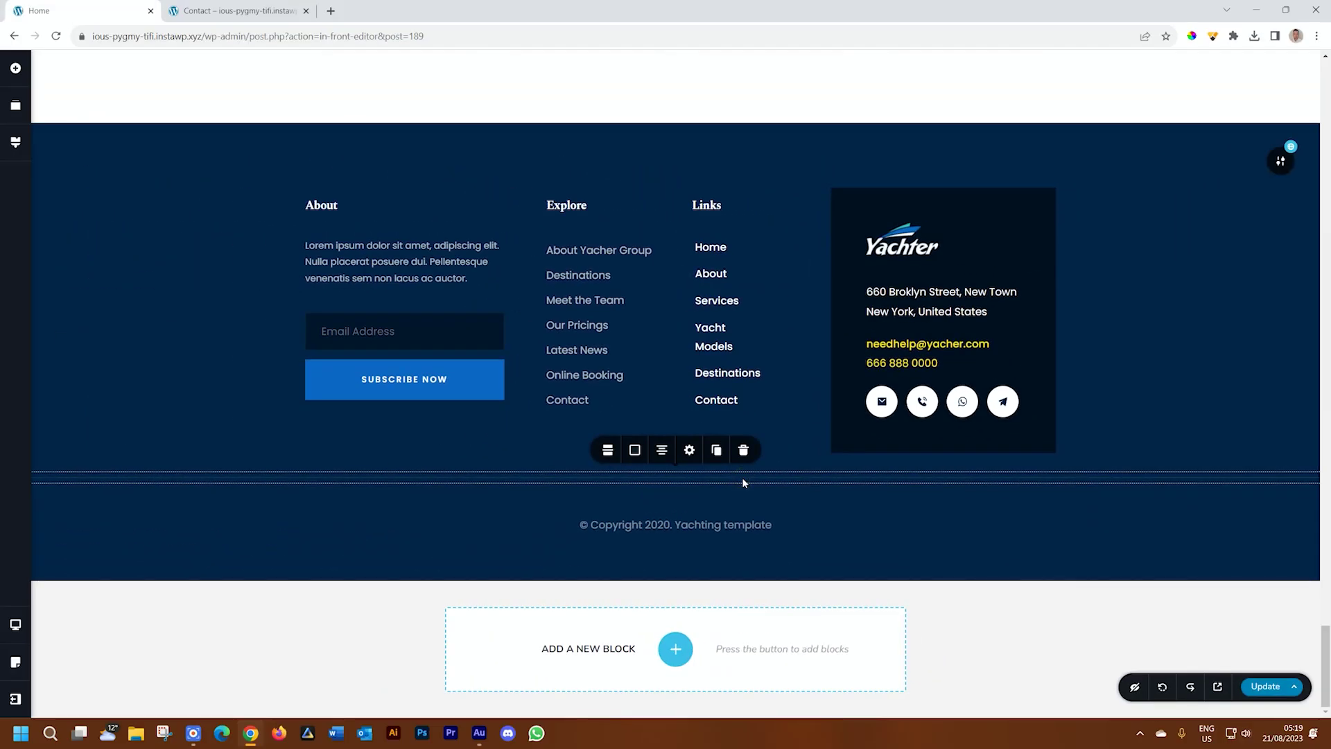